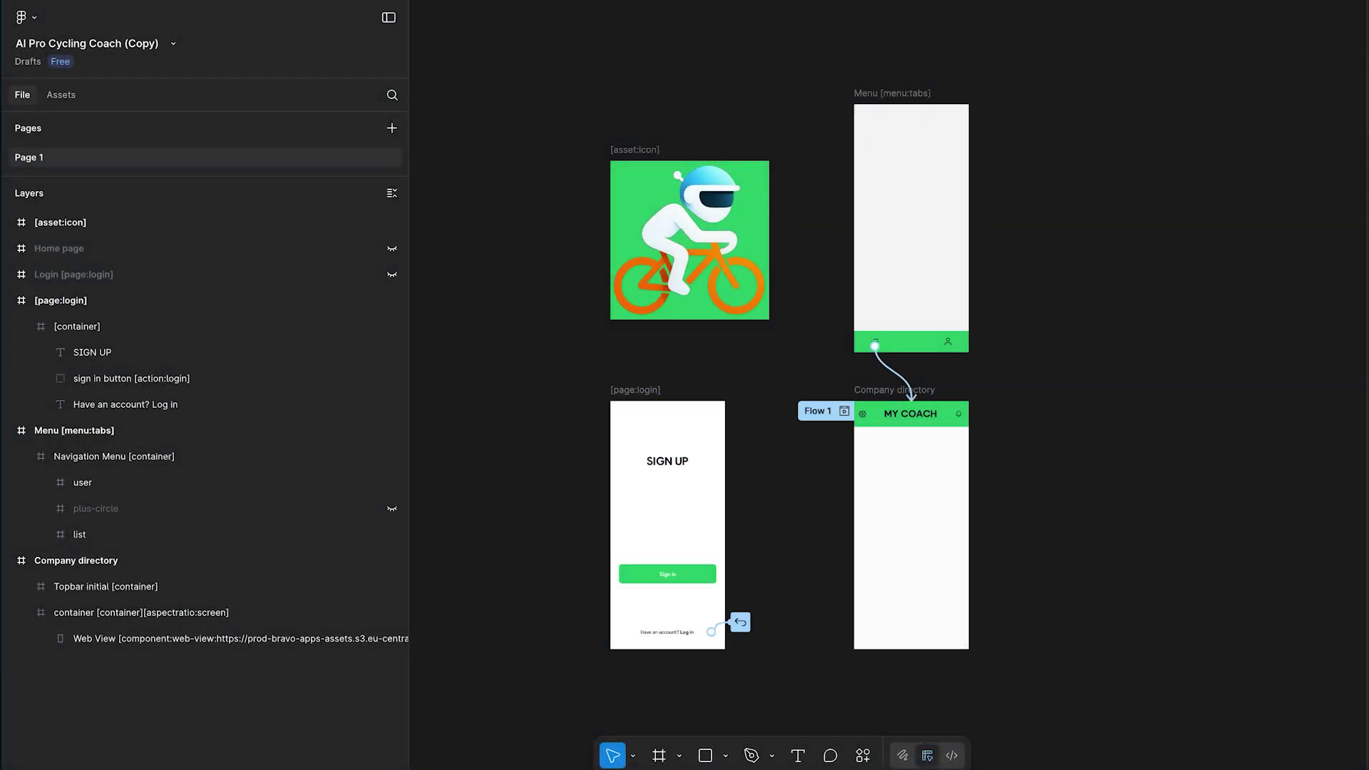
# - Go to Kinde's sign-up page and start the Create your account form with the first name
pyautogui.click(177, 380)
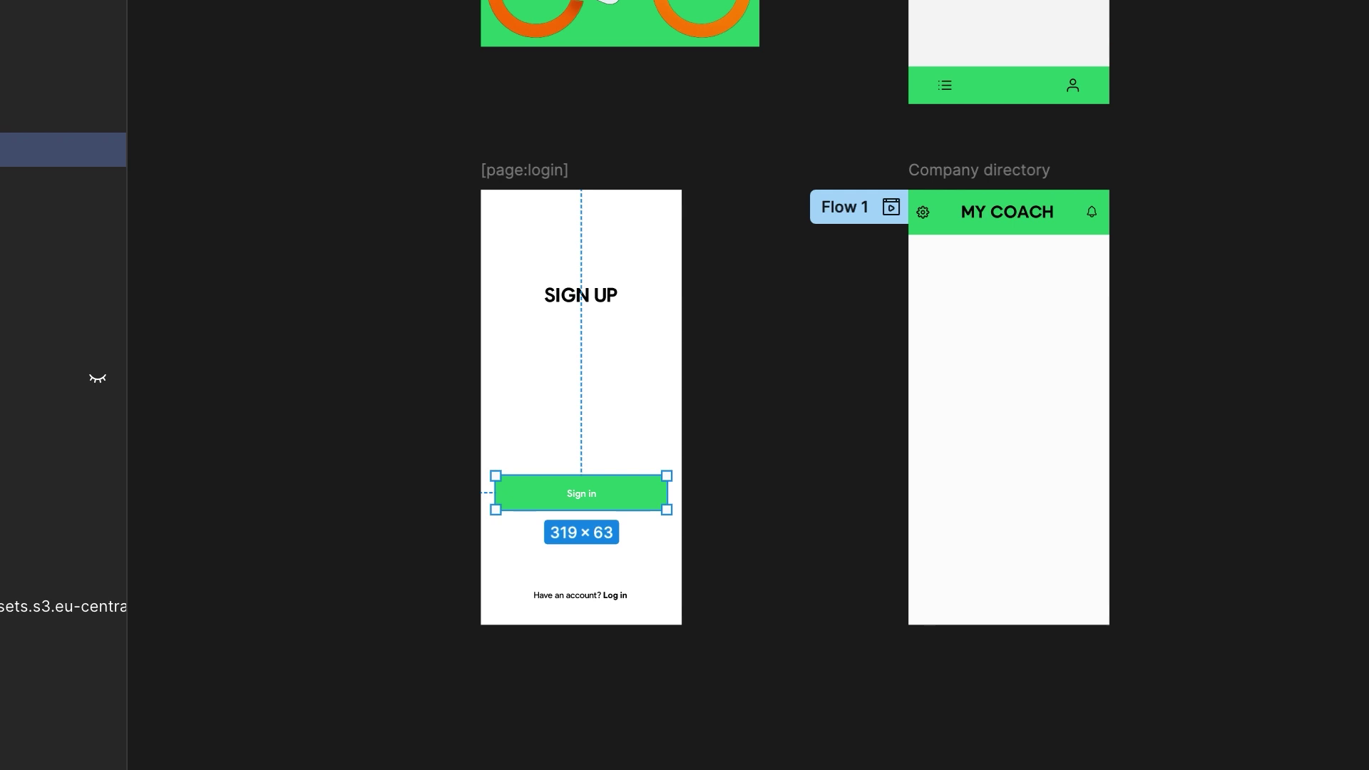
pyautogui.press('Escape')
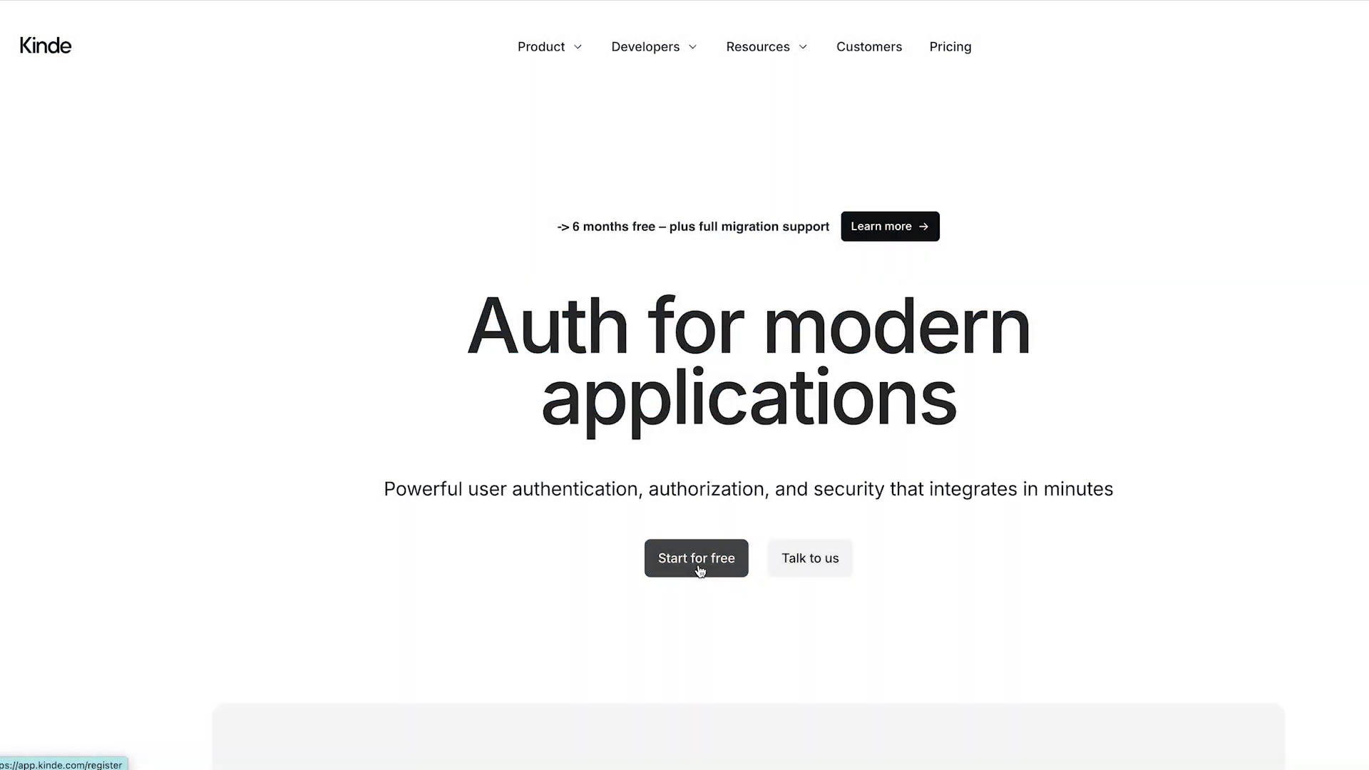
pyautogui.click(699, 568)
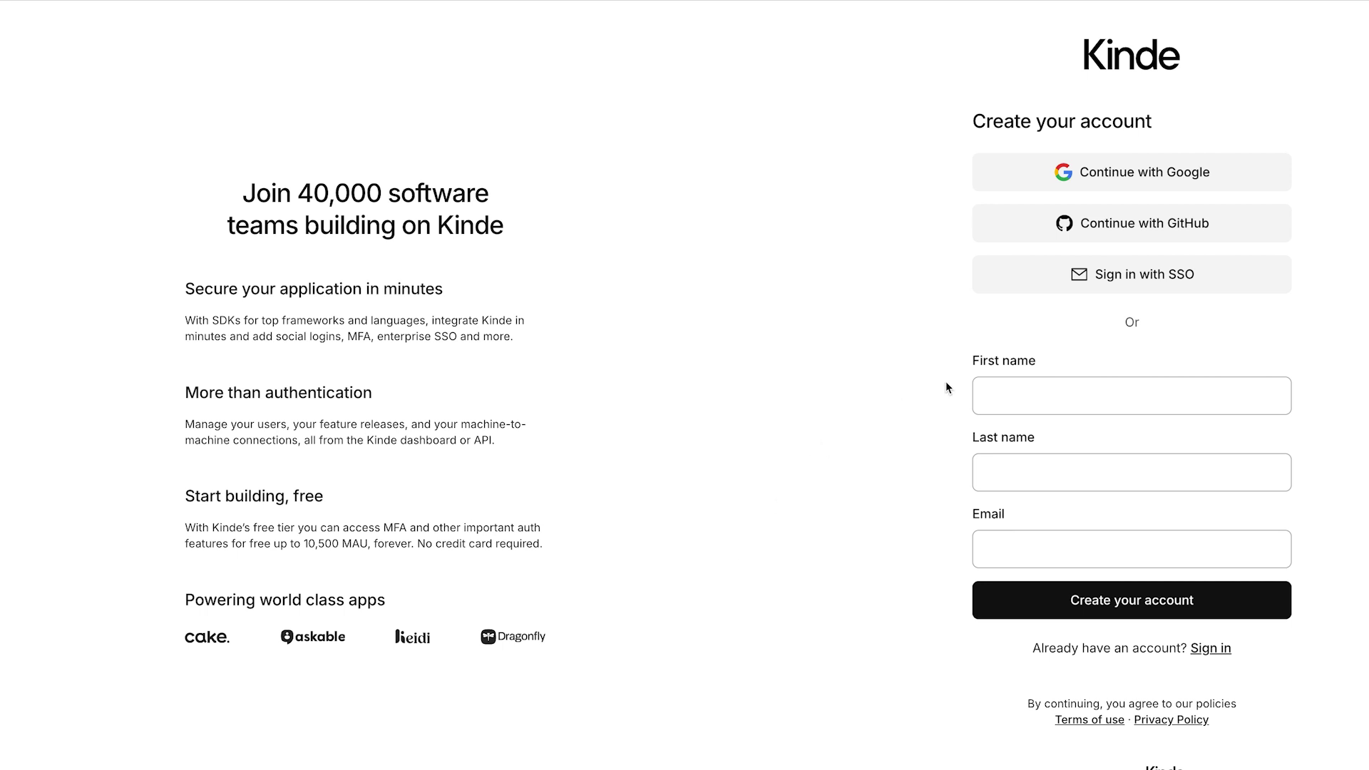
pyautogui.click(1014, 394)
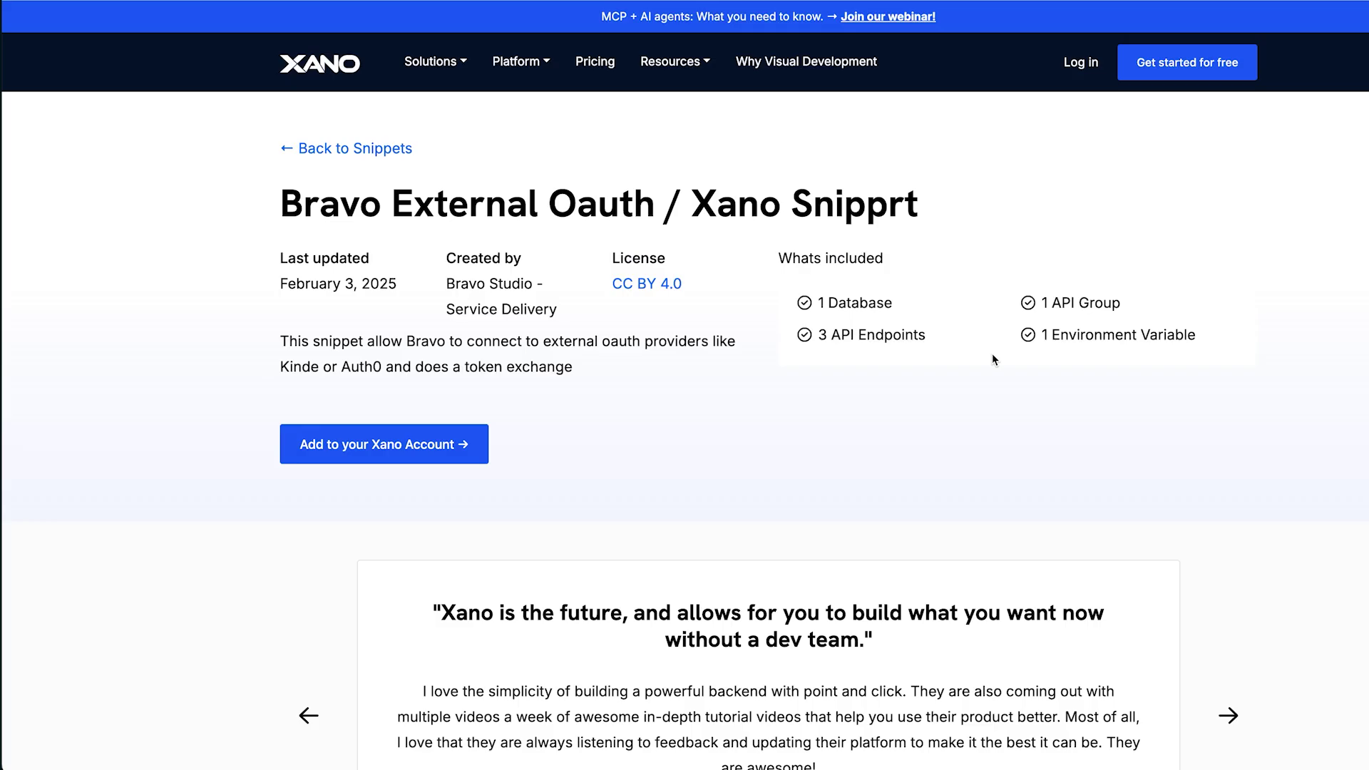
# - Add the Bravo External Oauth snippet to Xano, sign in, and install it in the workspace
pyautogui.click(392, 449)
pyautogui.click(1182, 338)
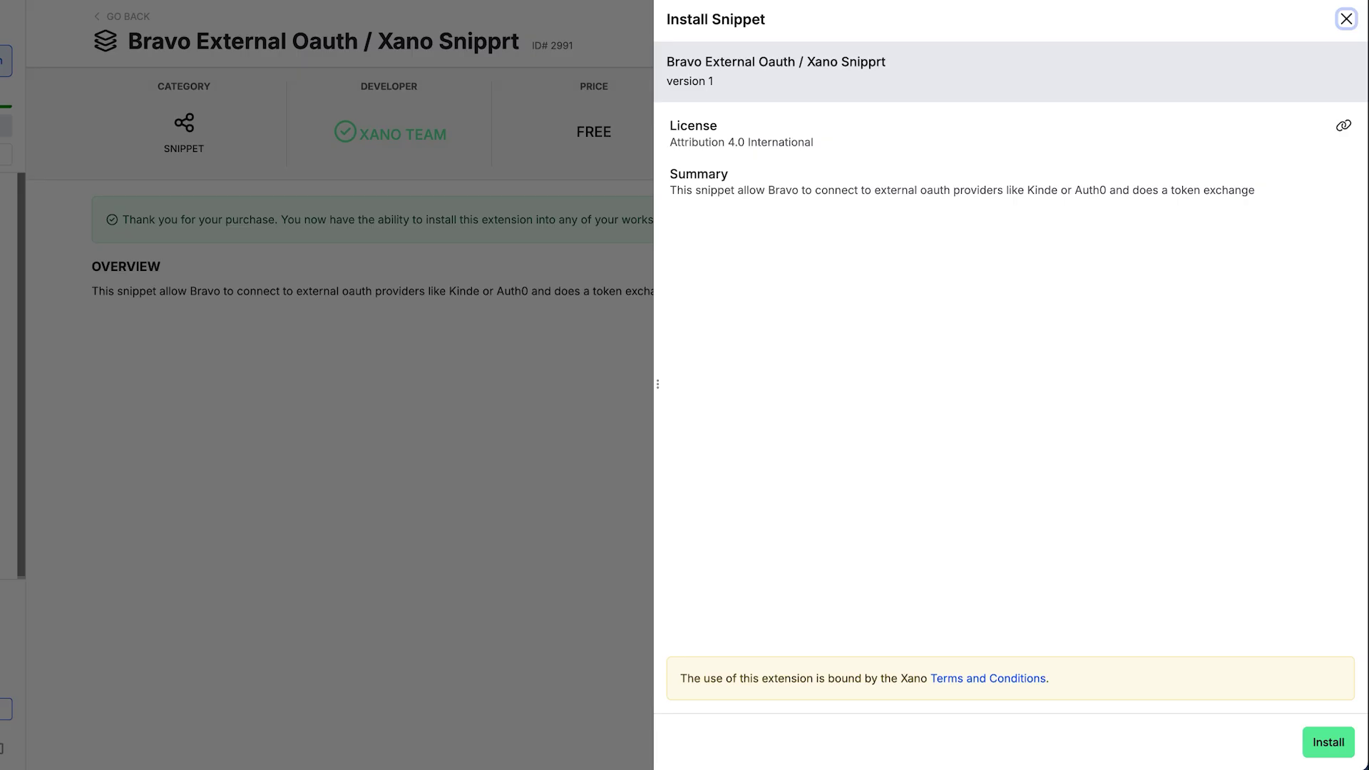
pyautogui.click(1327, 742)
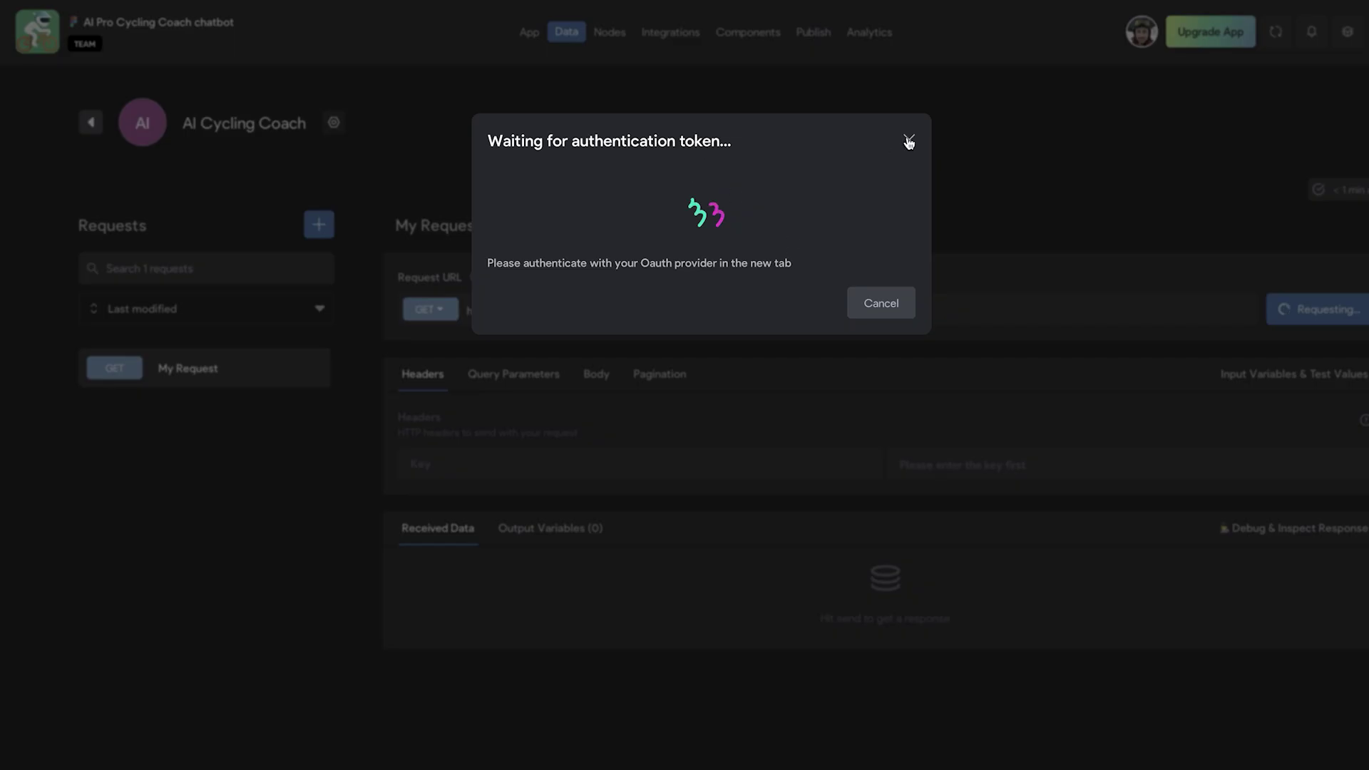
# - Dismiss the token dialog, log in with OAuth 2.0, and select the returned widget URL
pyautogui.click(908, 141)
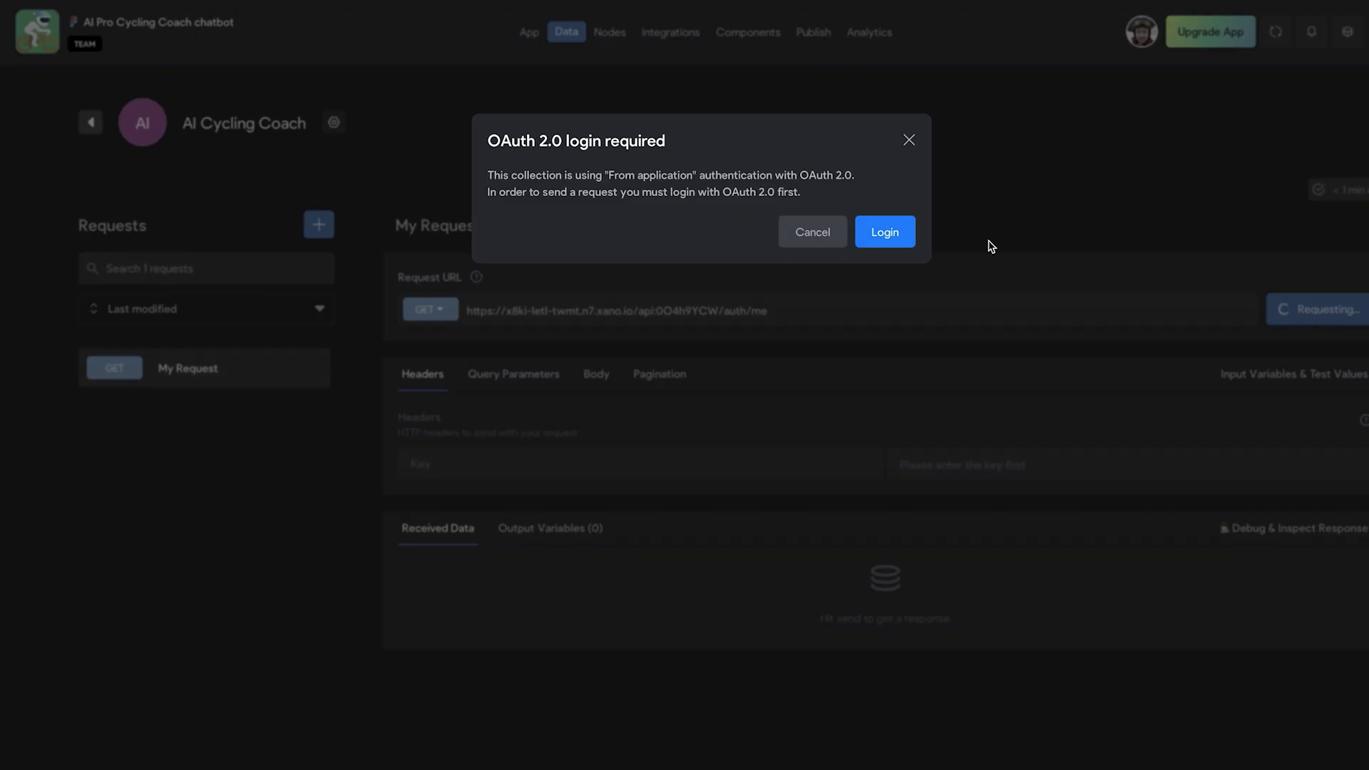
pyautogui.click(897, 240)
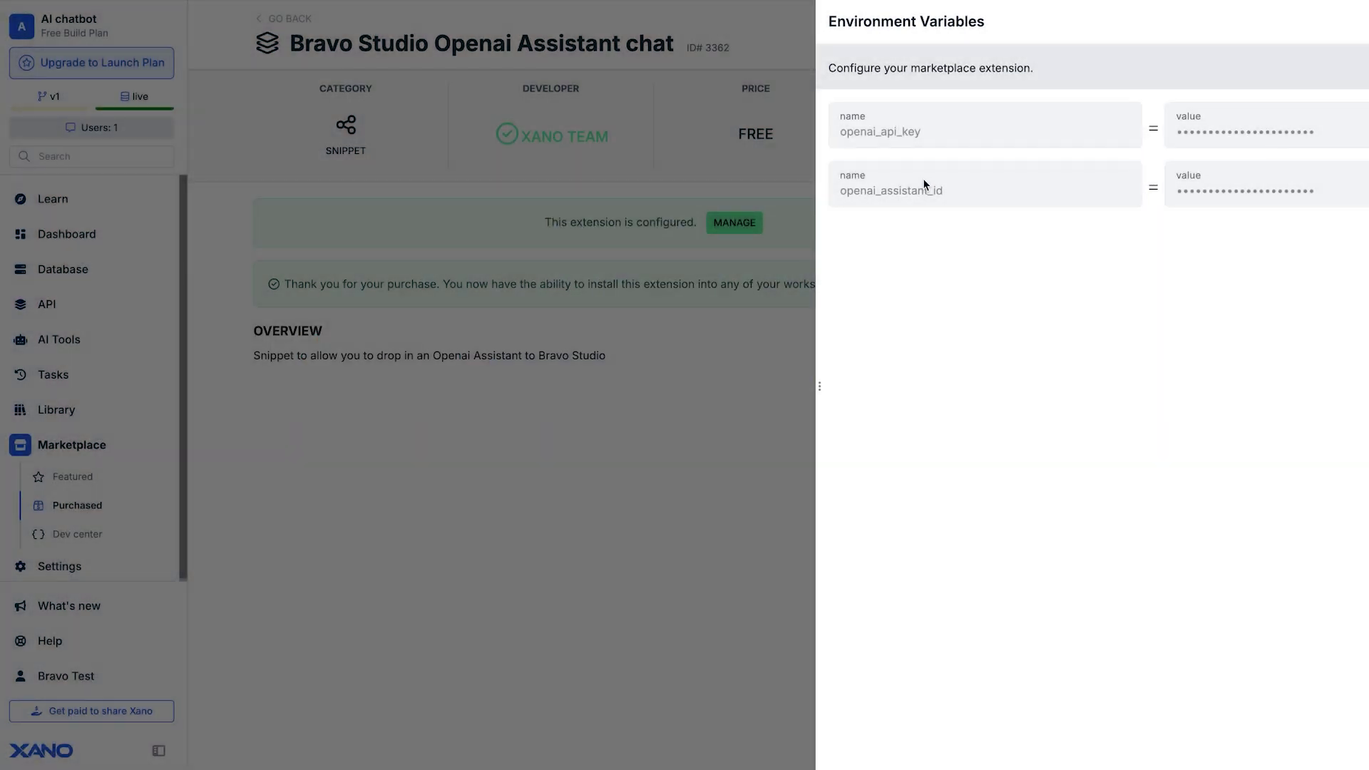
pyautogui.moveTo(975, 611); pyautogui.dragTo(1158, 613)
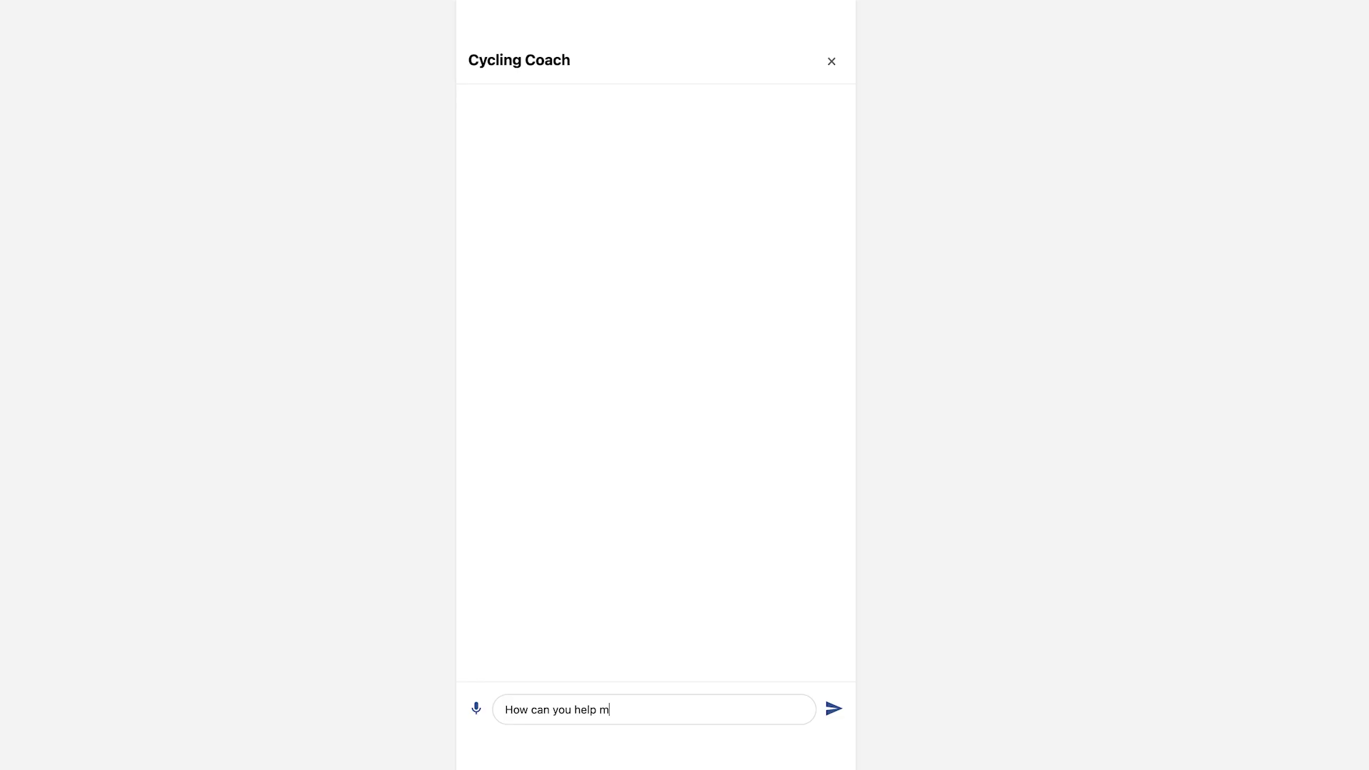
# - Send the Cycling Coach chat a question ending in 'me with?'
pyautogui.write('me with?')
pyautogui.press('Return')
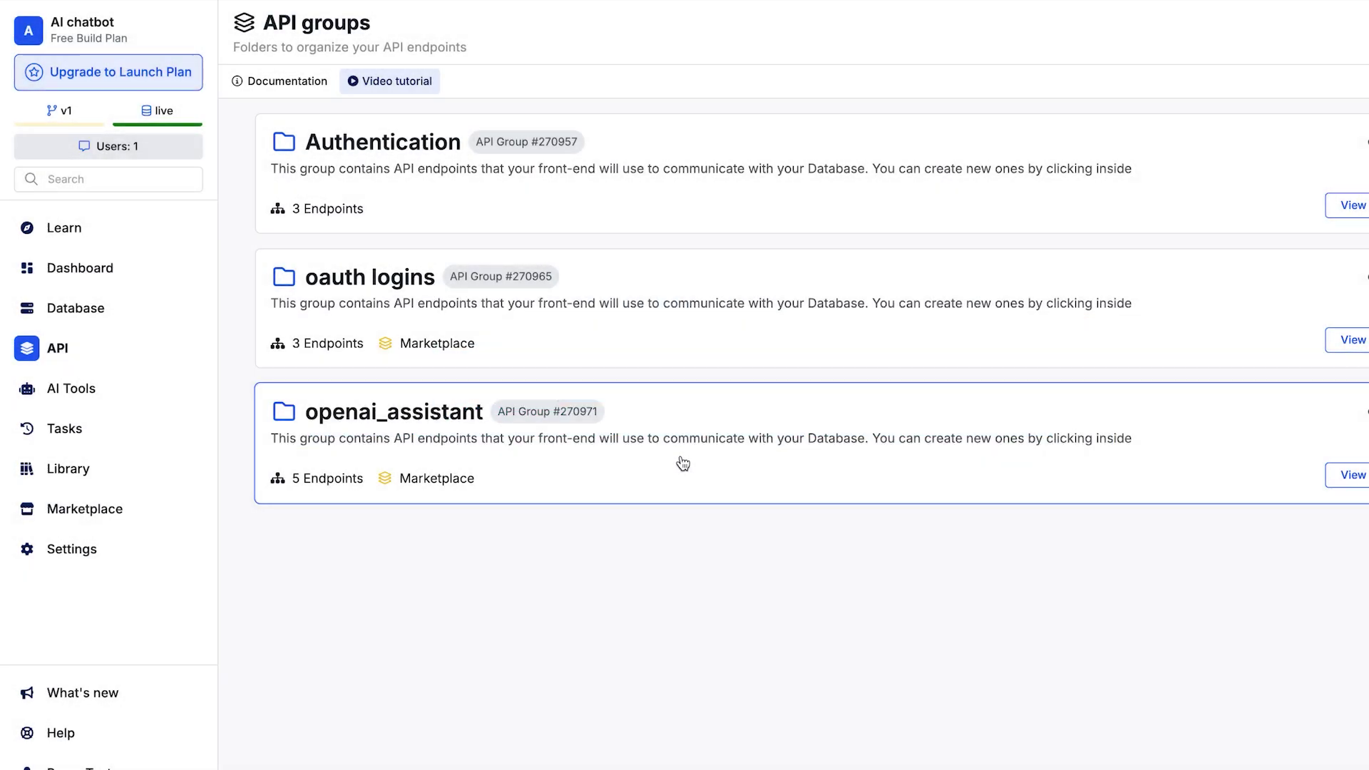
# - Go into the openai_assistant API group and its assistant/get_url endpoint
pyautogui.click(683, 464)
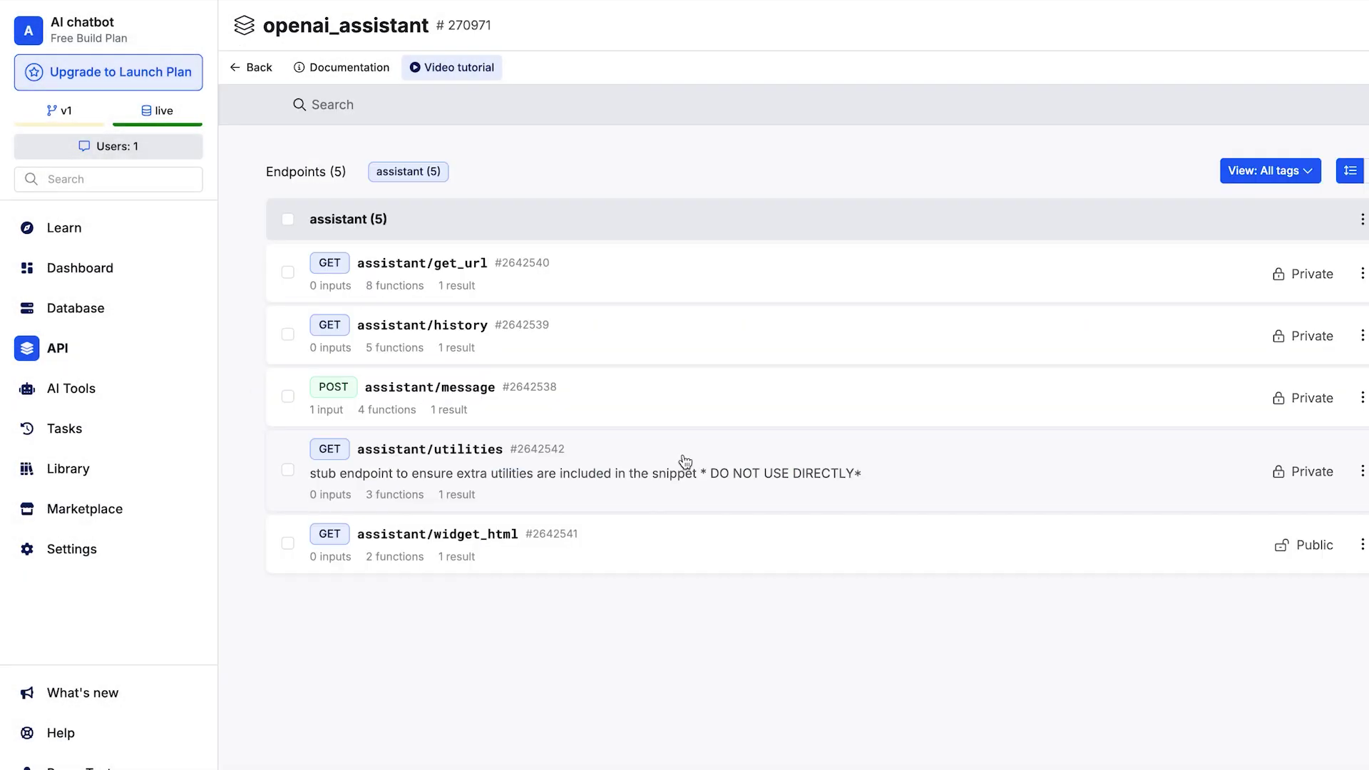
pyautogui.click(631, 287)
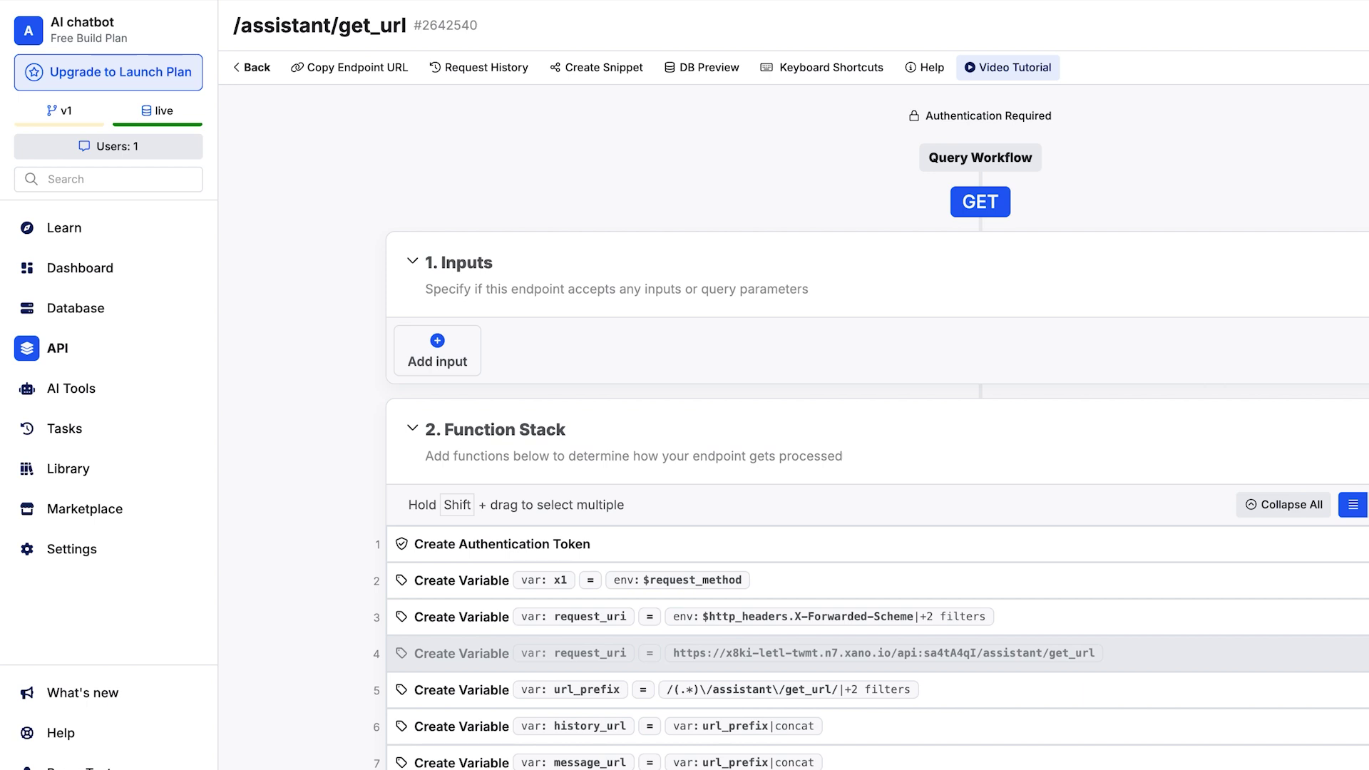
# - Generate an auth token for the test user and run assistant/get_url successfully
pyautogui.hotkey('ctrl', 'Return')
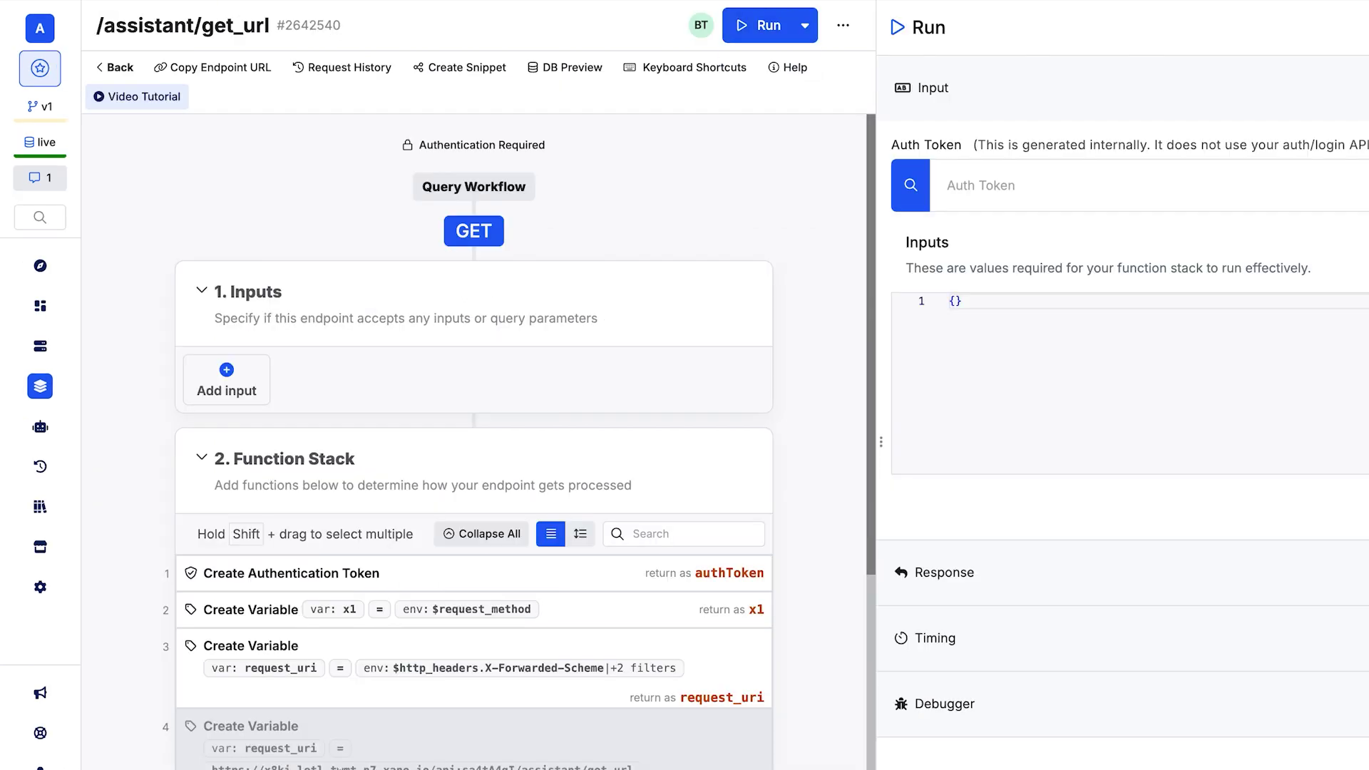
pyautogui.hotkey('ctrl', 'Return')
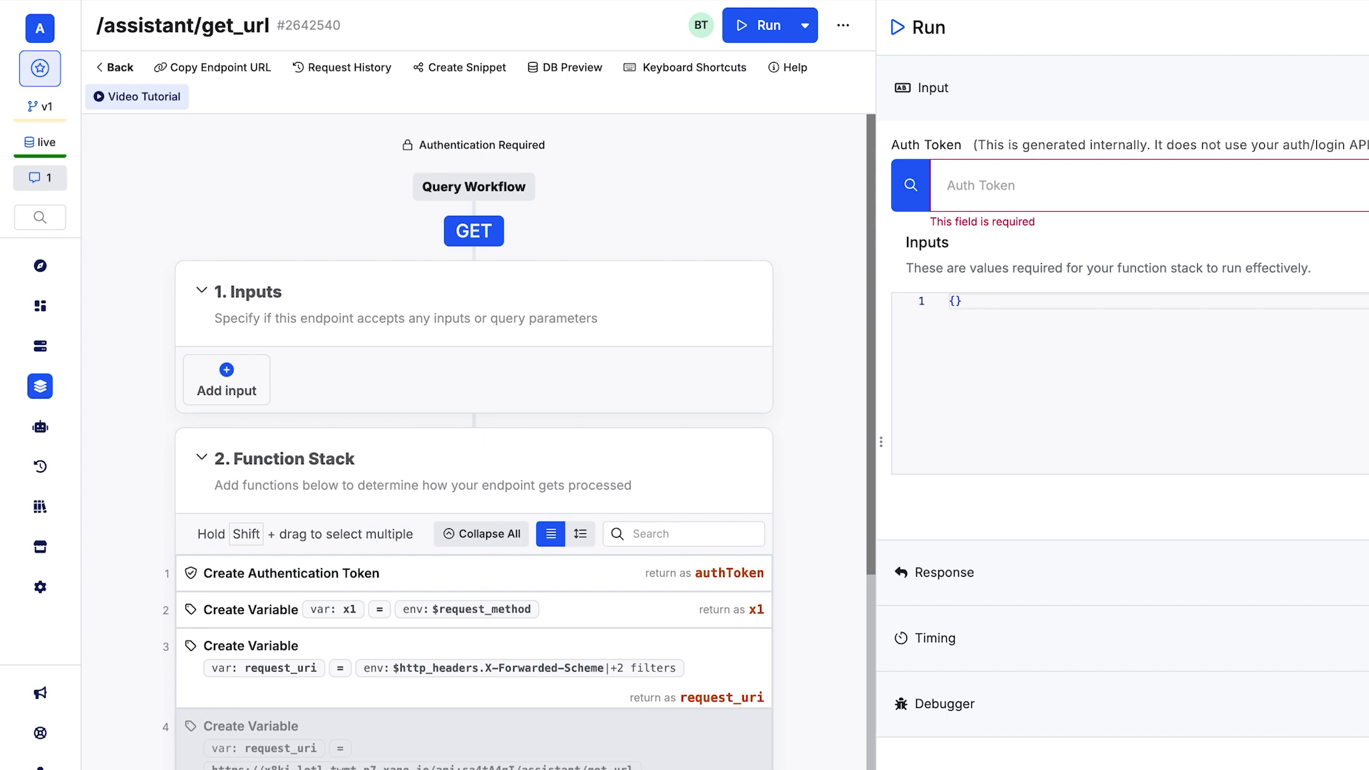
pyautogui.click(983, 184)
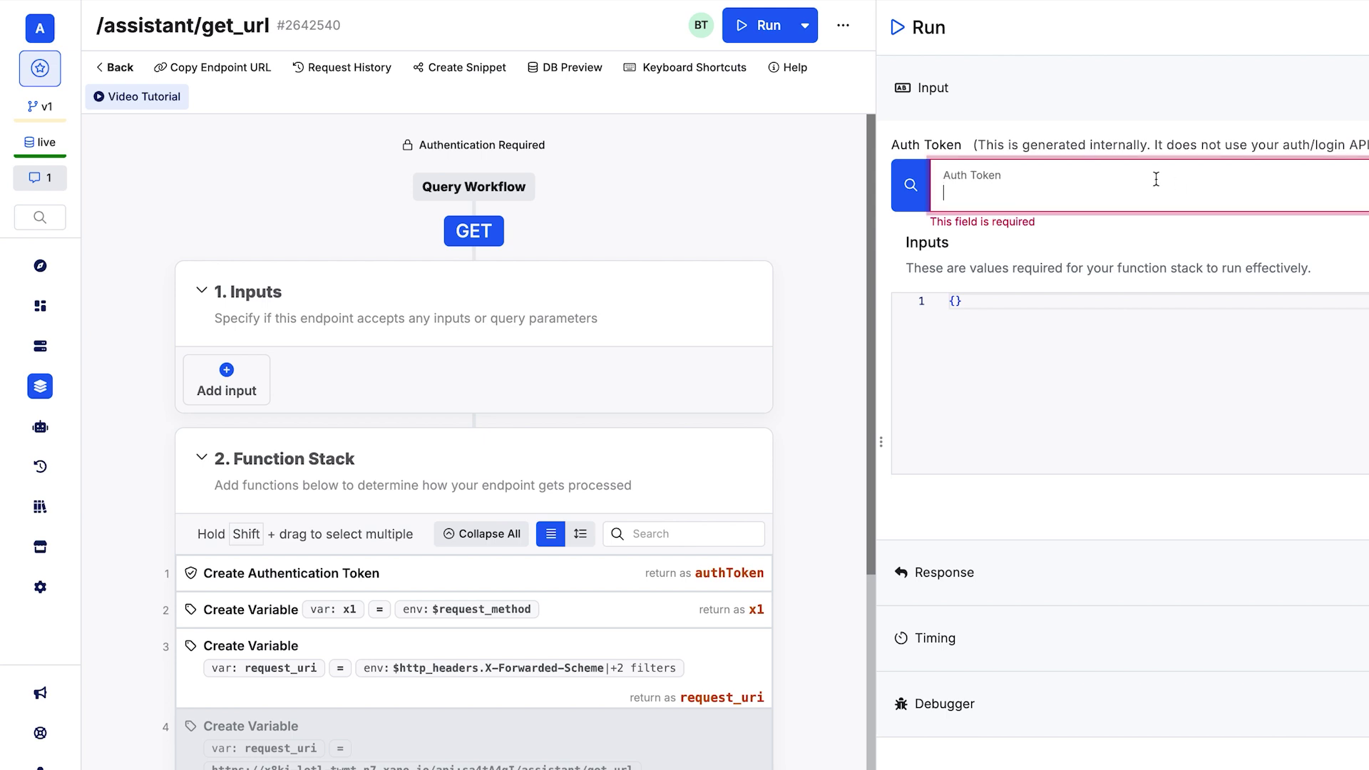
pyautogui.click(911, 187)
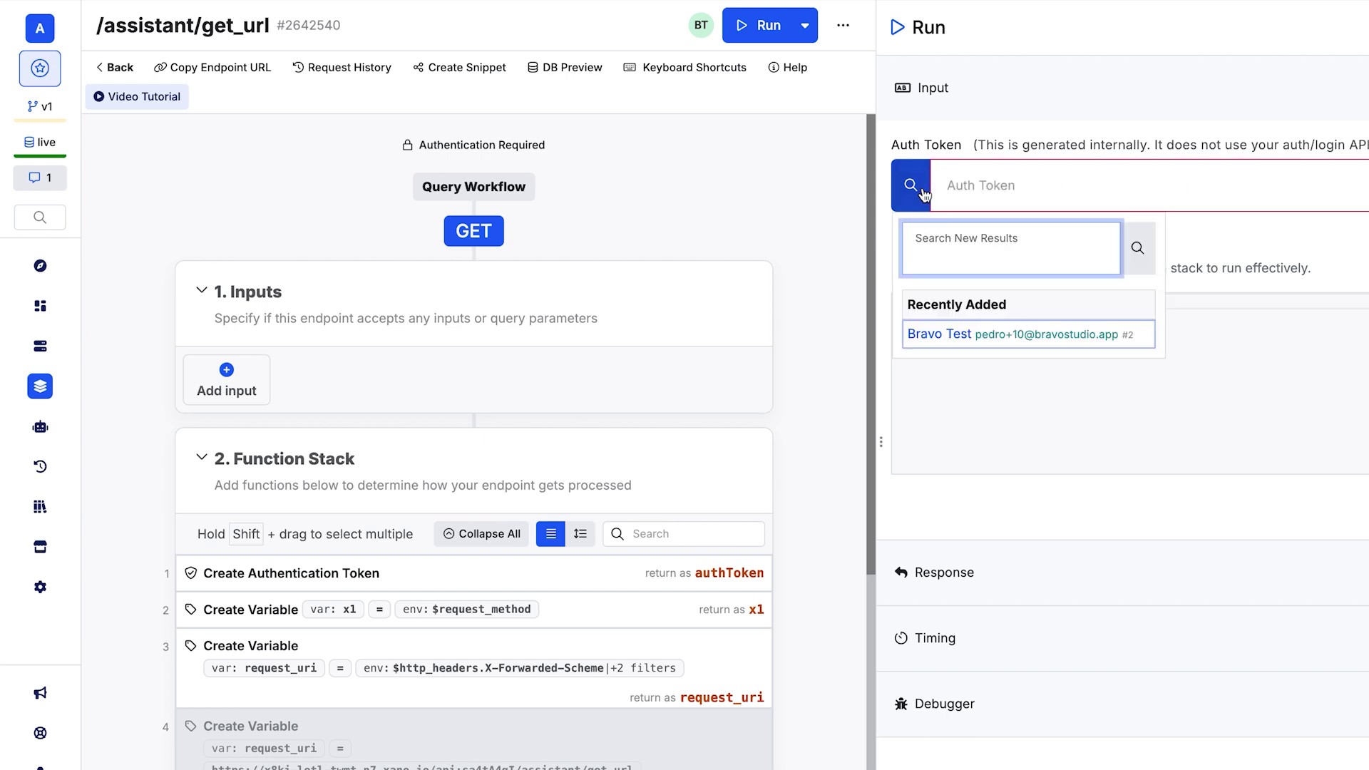
pyautogui.click(1001, 341)
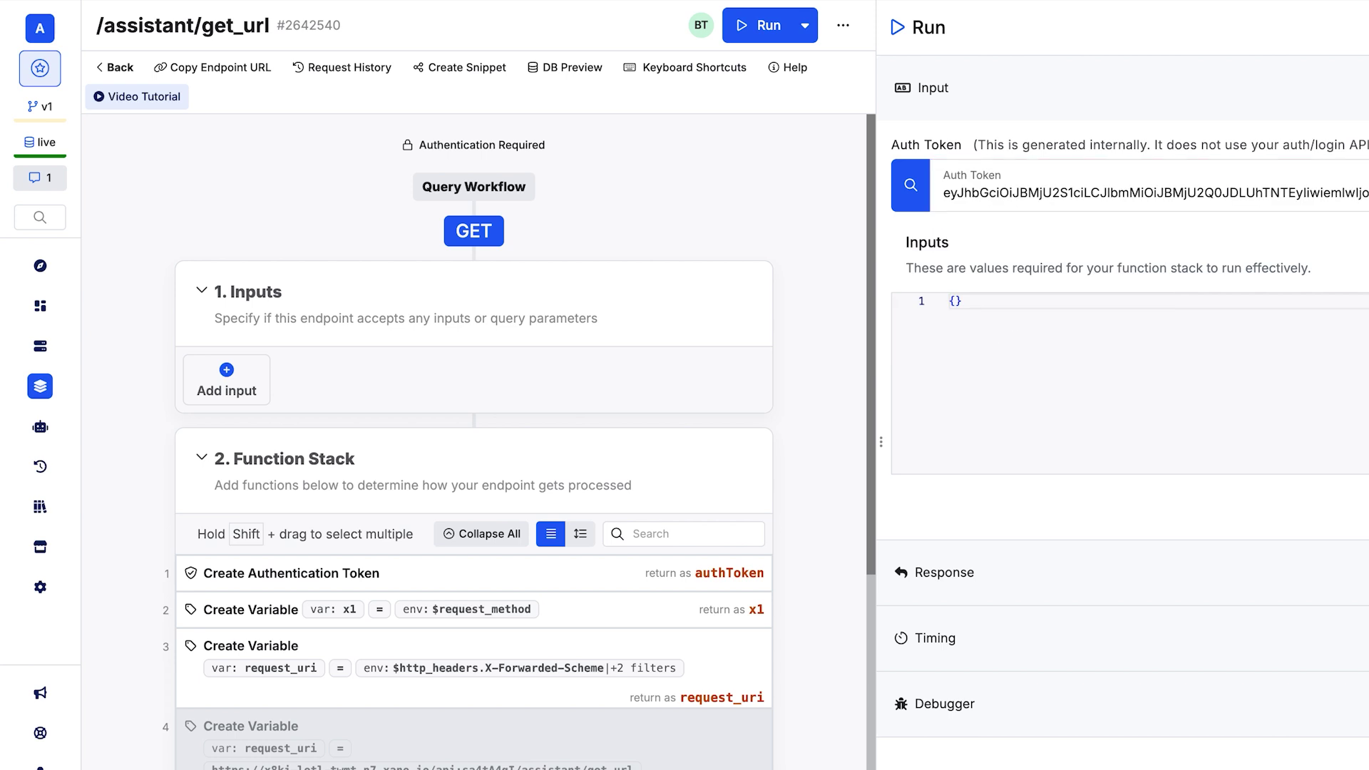
pyautogui.hotkey('ctrl', 'Return')
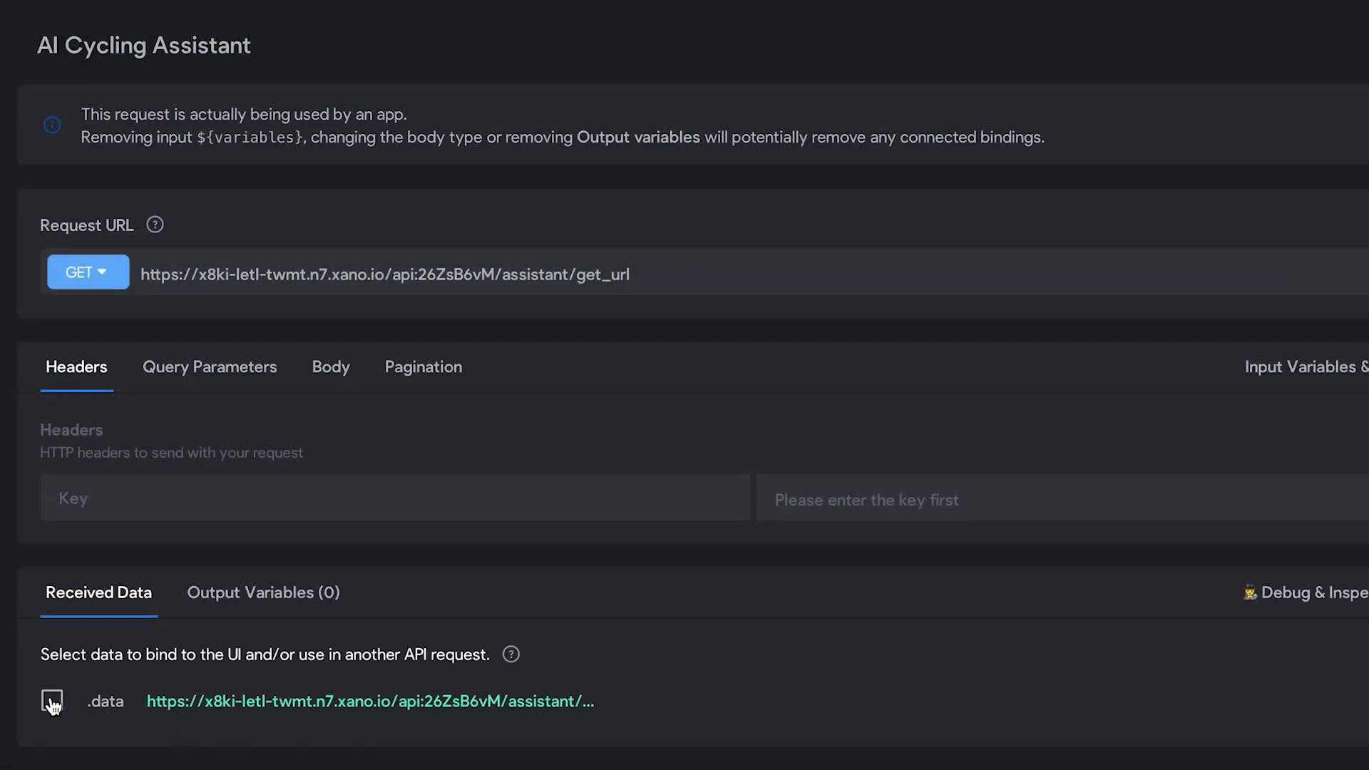
# - Tick .data and bind the Web View URL to the AI Cycling Assistant request's data
pyautogui.click(52, 702)
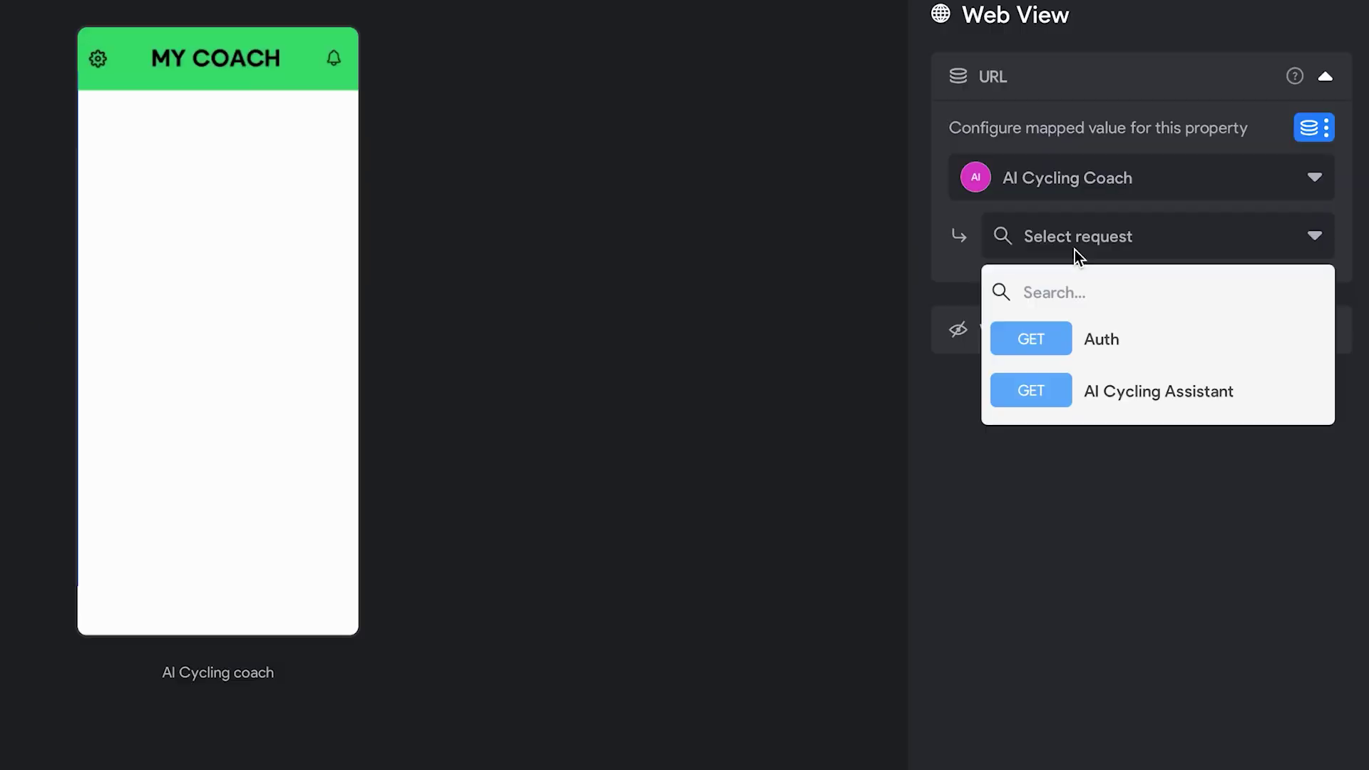
pyautogui.click(1131, 400)
pyautogui.click(1122, 299)
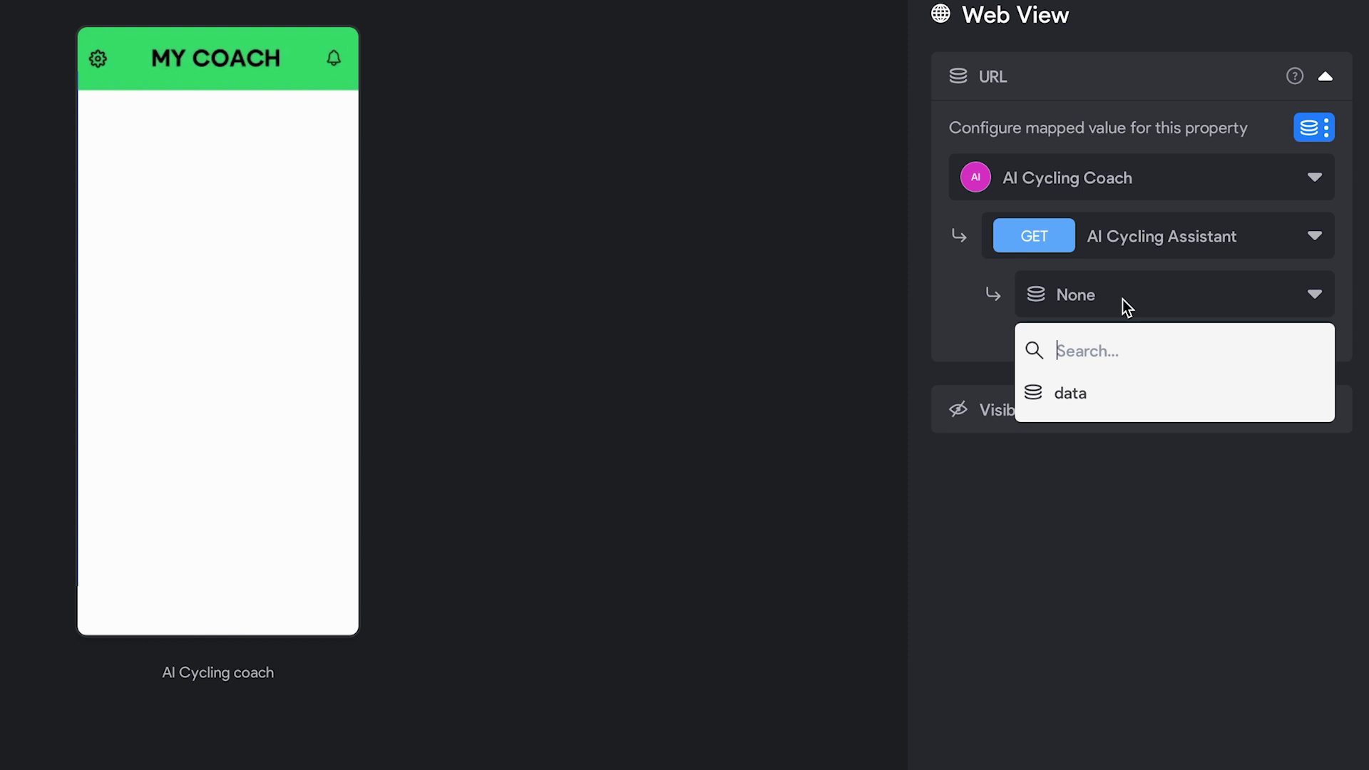
pyautogui.click(1096, 403)
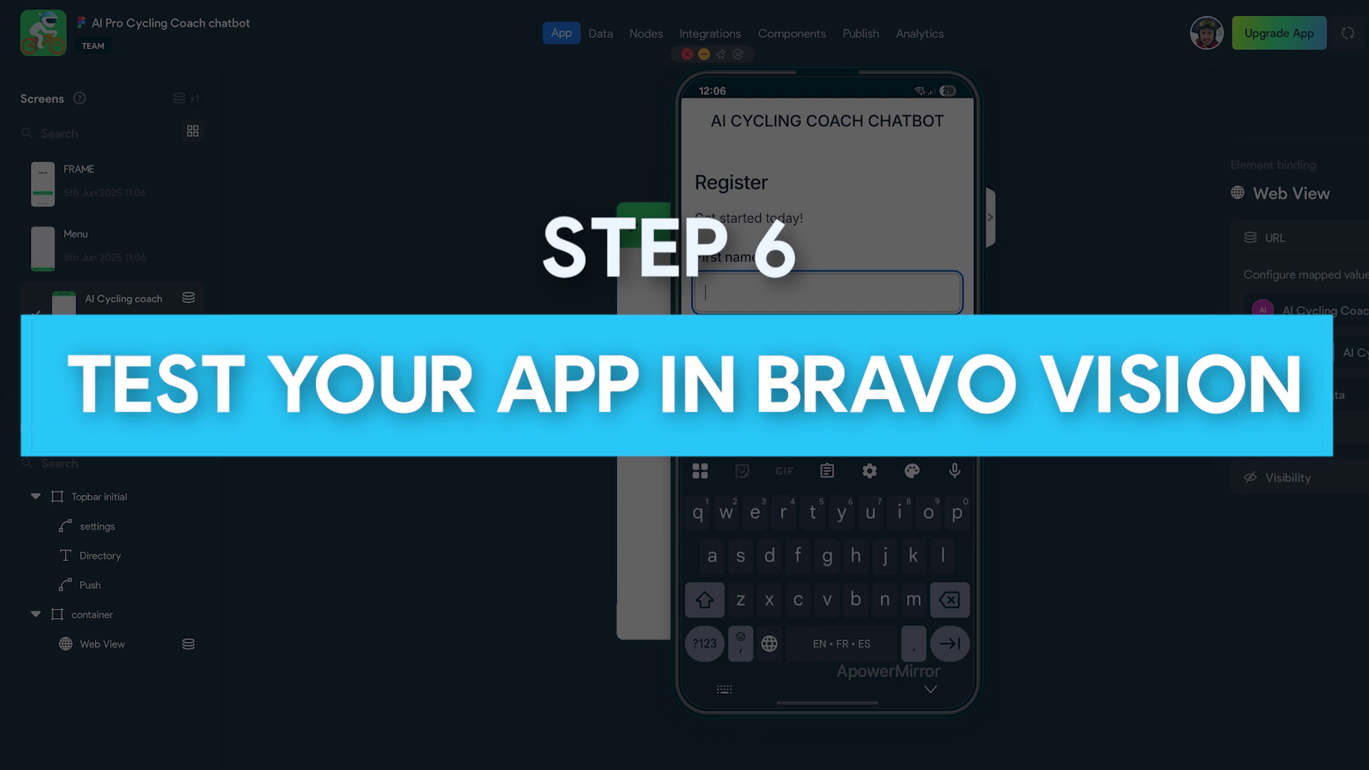
# - Enter 'test' as the first name and 'my ai app' as the last name
pyautogui.write('test')
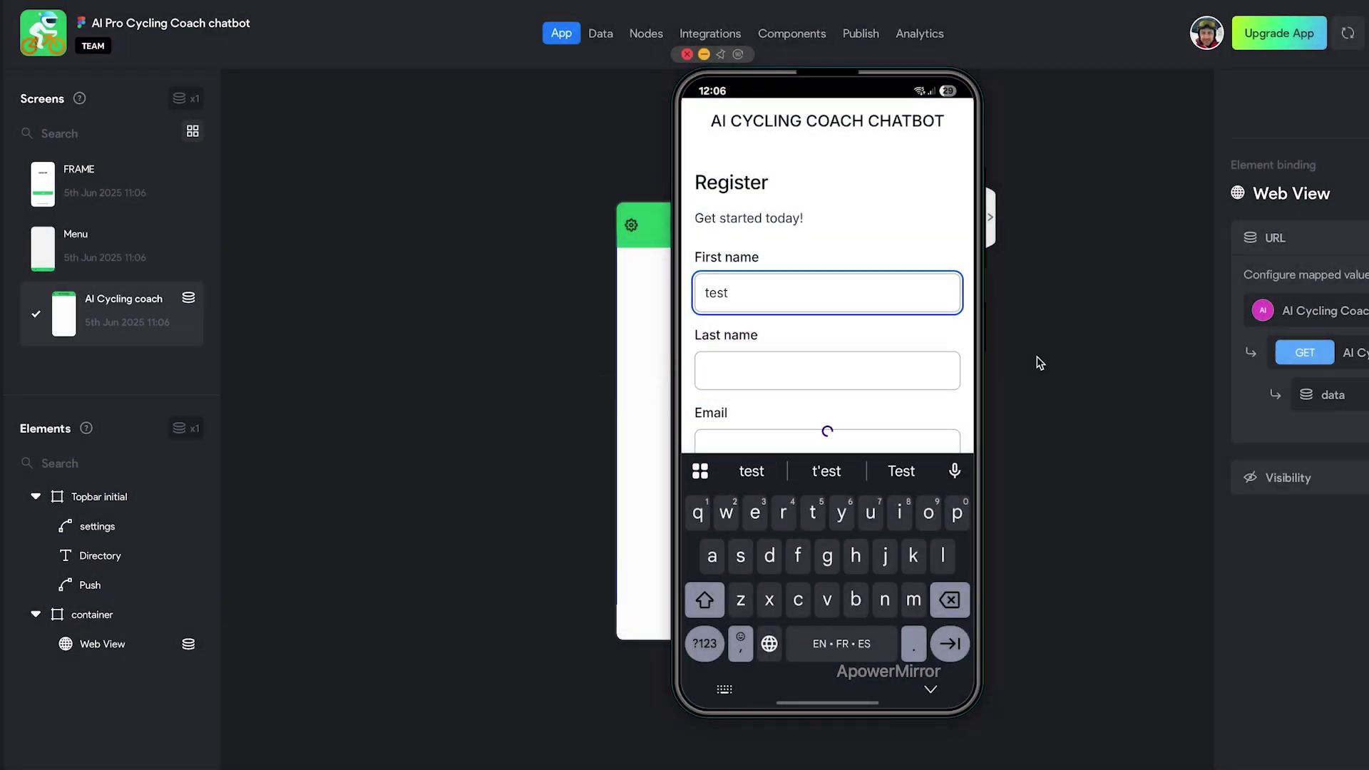
pyautogui.press('Tab')
pyautogui.write('my ai app')
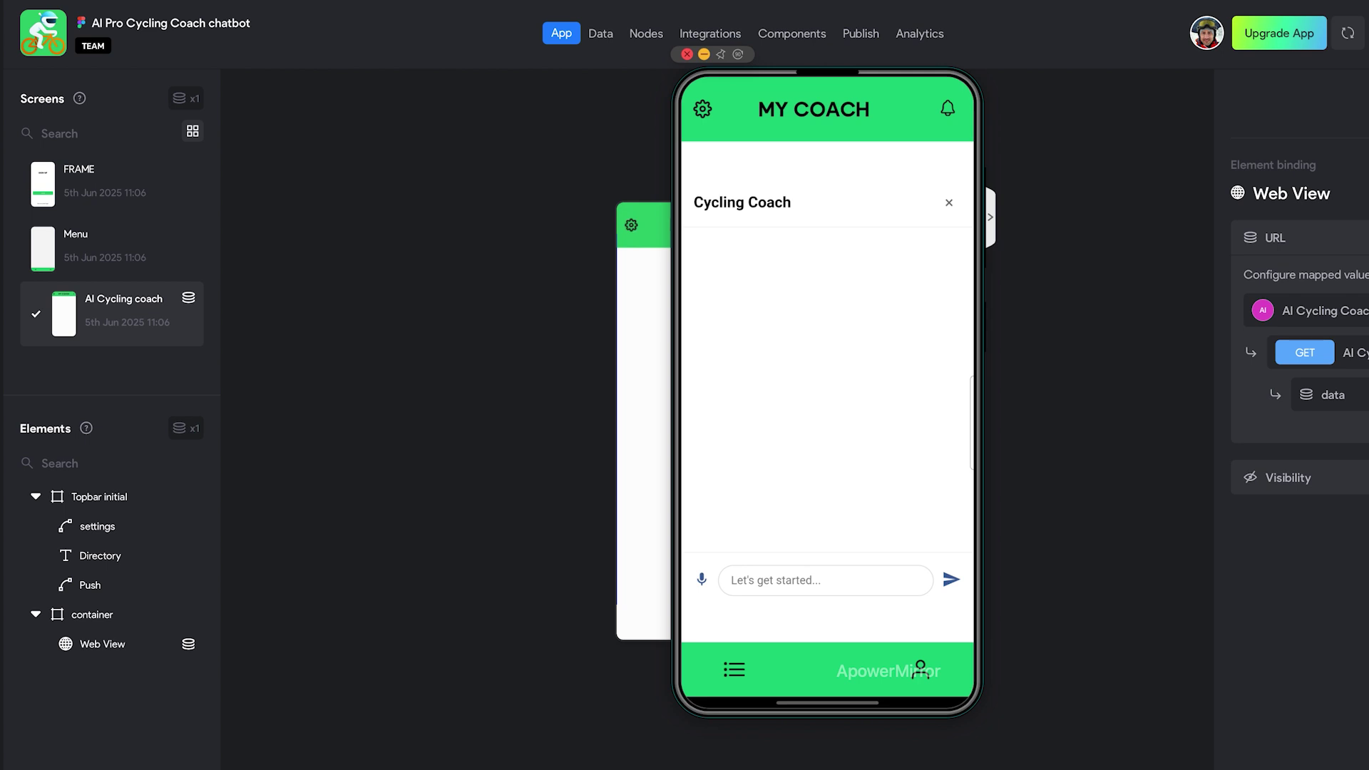
# - Send 'How can you help me' in the phone's Cycling Coach chat input
pyautogui.click(825, 579)
pyautogui.write('c')
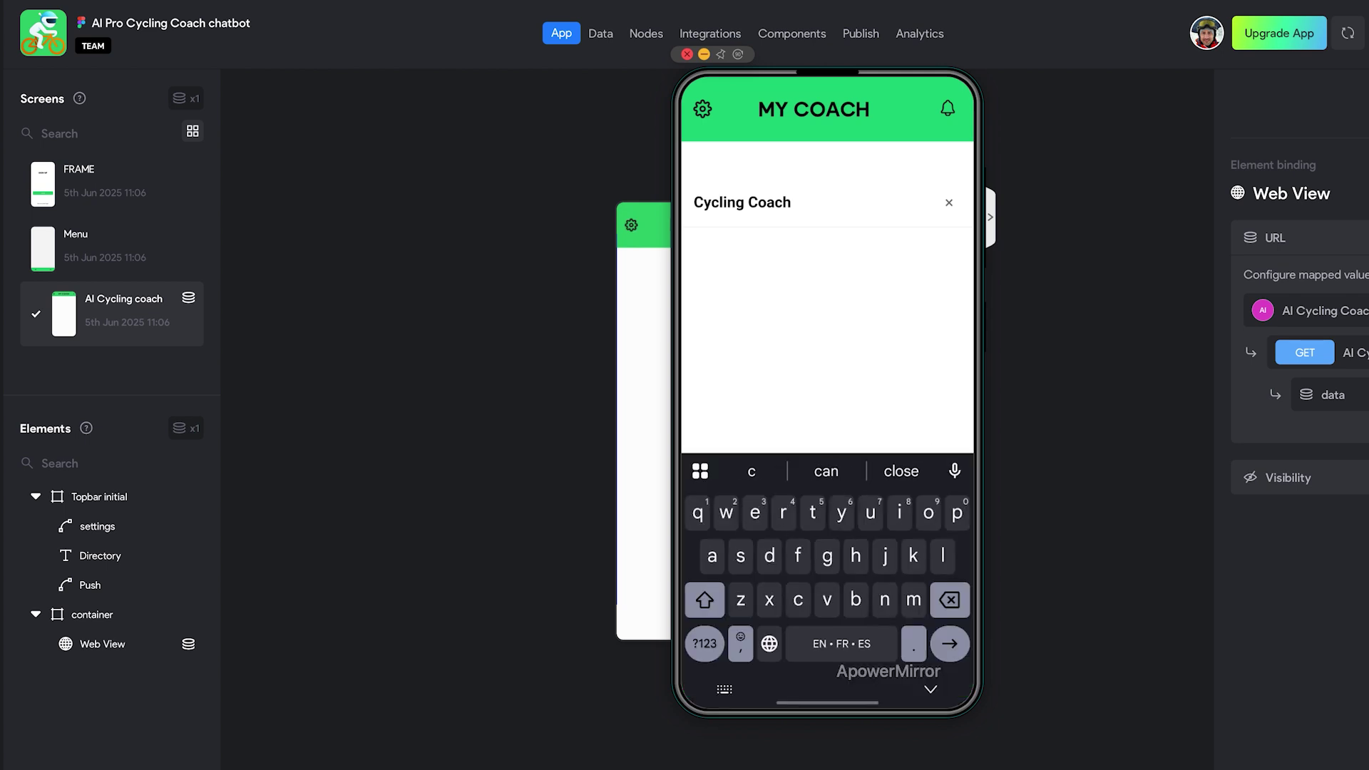
pyautogui.write('n')
pyautogui.press('BackSpace')
pyautogui.press('BackSpace')
pyautogui.write('you help me')
pyautogui.press('Return')
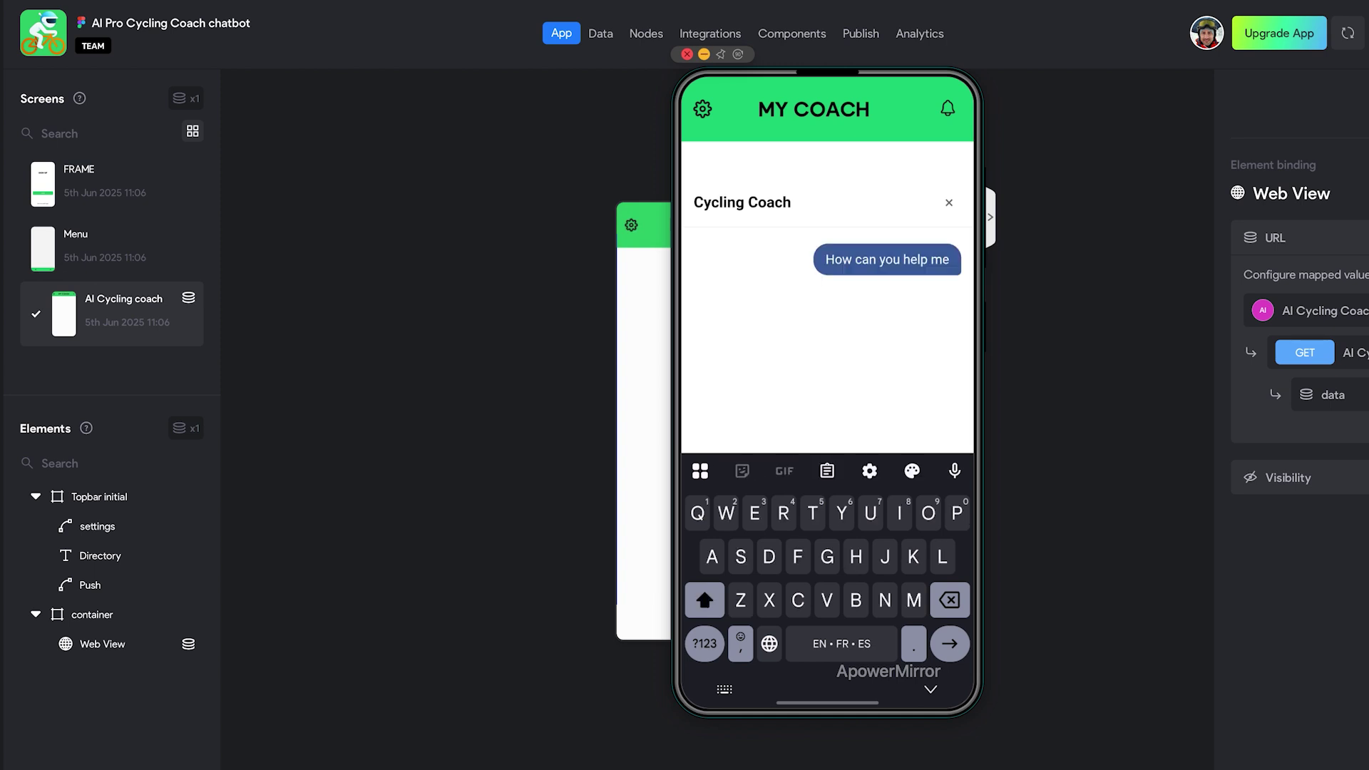